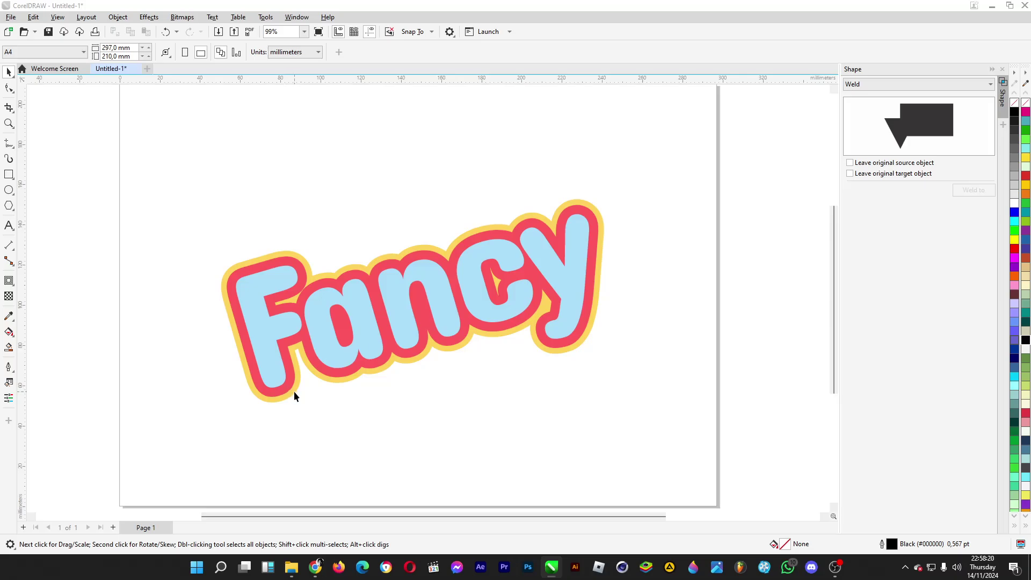
Type the word 'Fancy' as black text on the canvas beside the example.
scroll(687, 229, down, 4)
scroll(321, 220, up, 2)
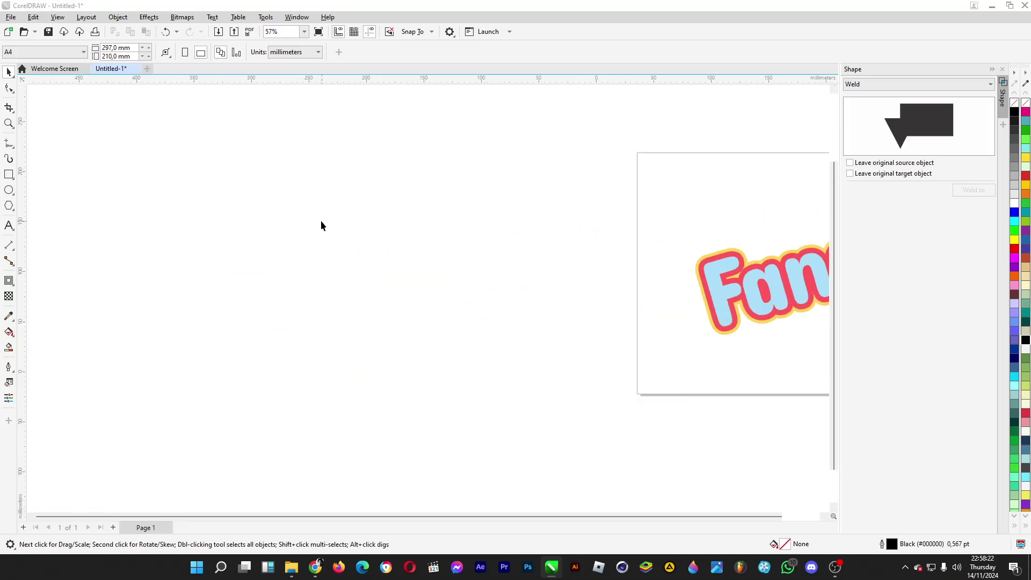
key(F8)
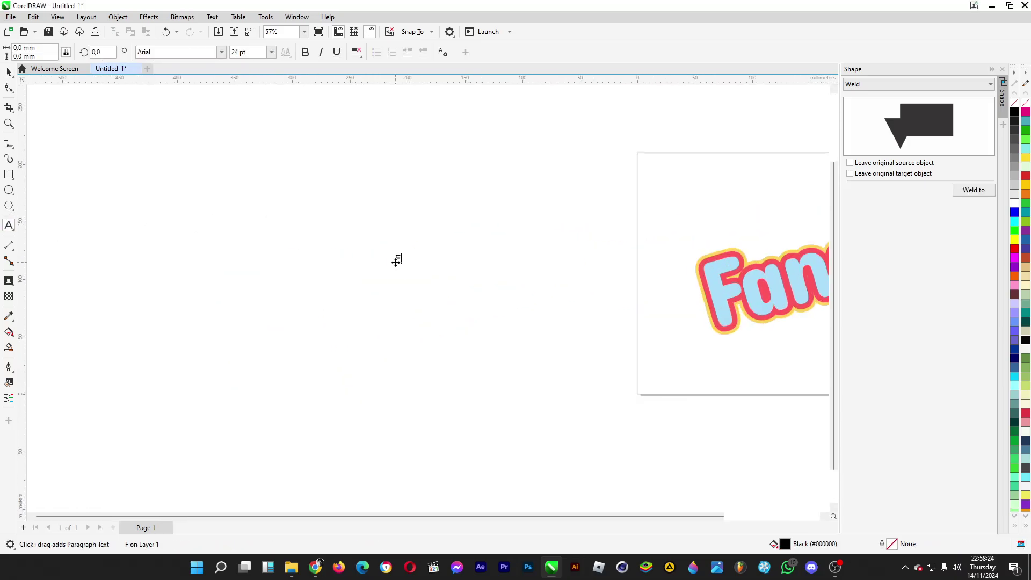
text(ancy)
click(9, 72)
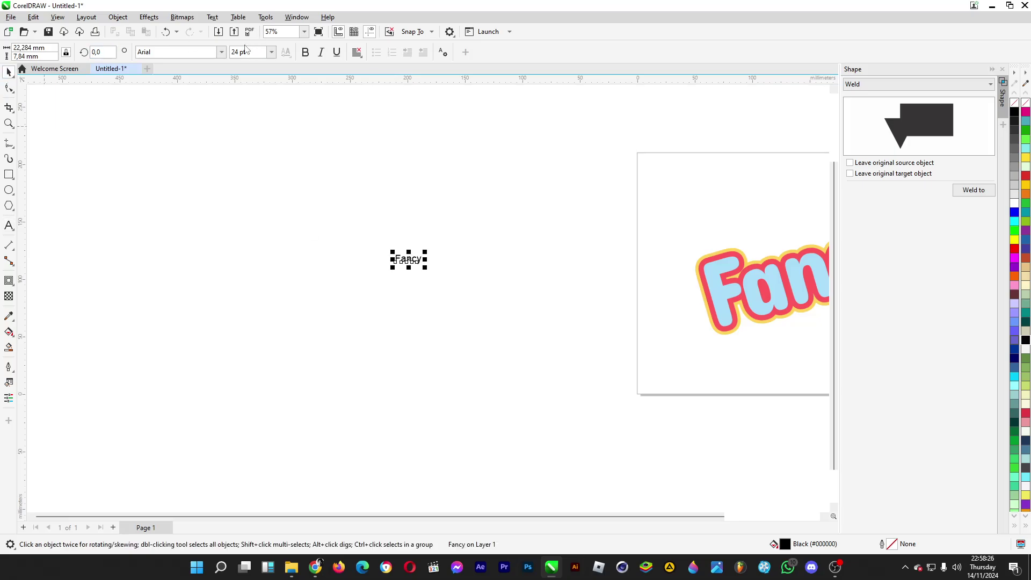
Change Fancy's font to Dangrek and enlarge it to about 267 pt.
click(222, 51)
click(182, 85)
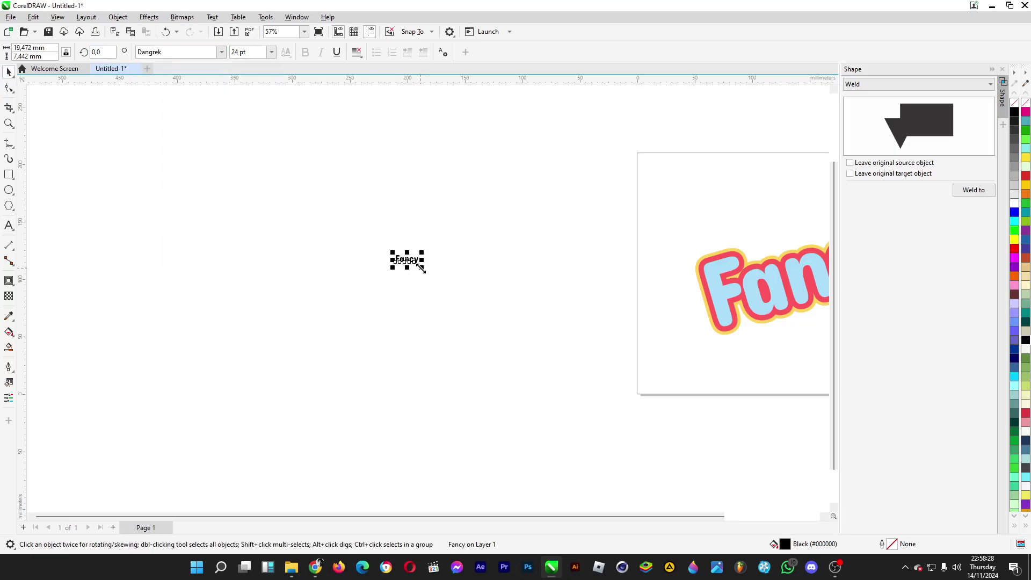
drag(422, 267, 626, 357)
key(F10)
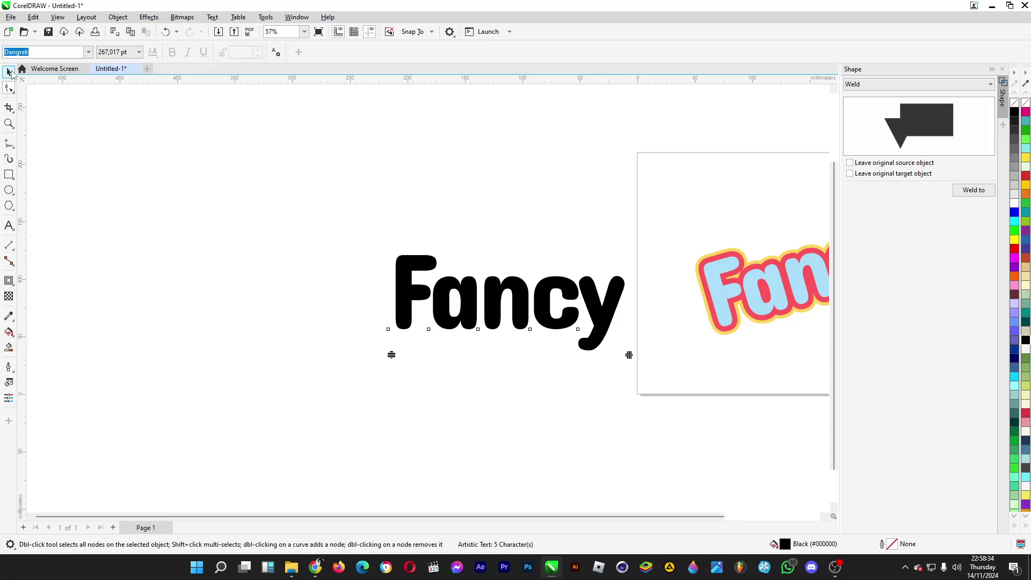
Add an outside contour around Fancy at a 3.376 mm offset.
click(9, 71)
scroll(468, 284, right, 2)
scroll(376, 285, up, 3)
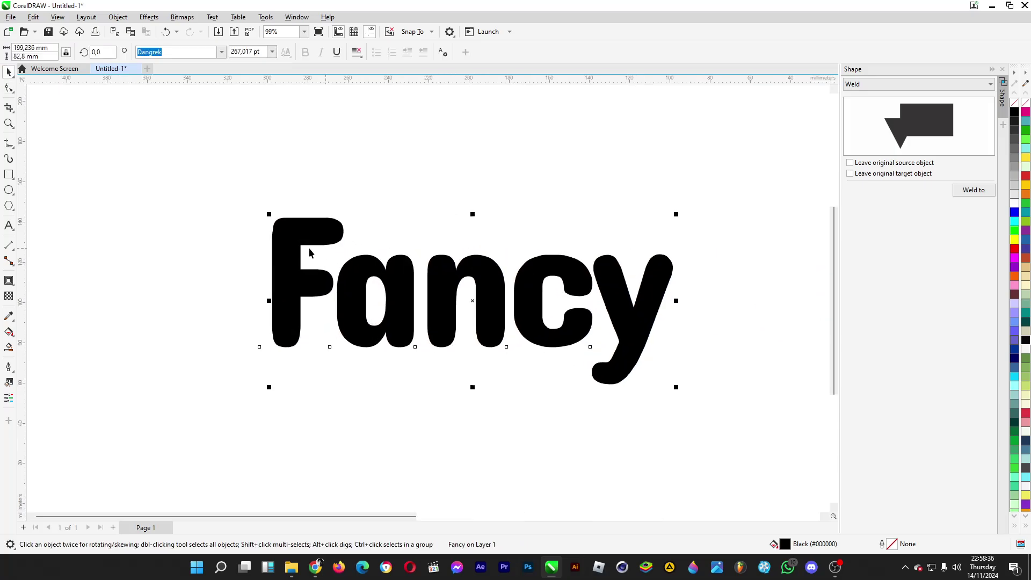
click(10, 284)
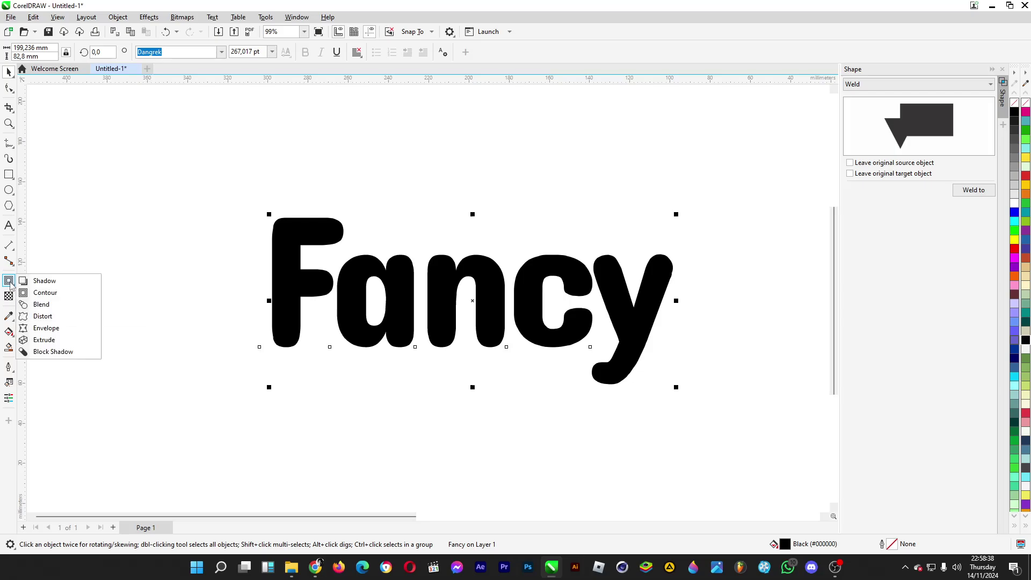
click(54, 293)
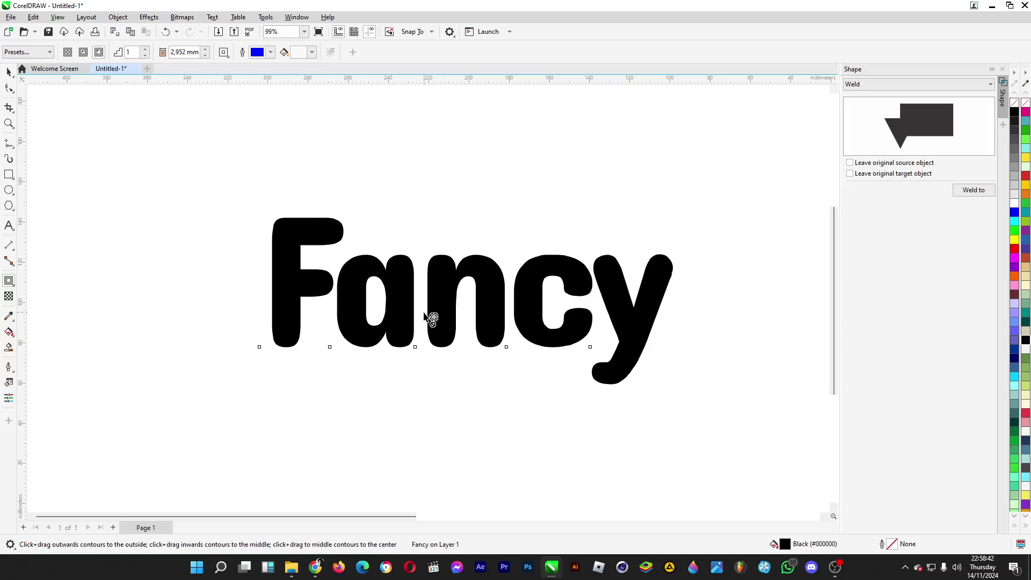
click(402, 320)
drag(403, 320, 449, 396)
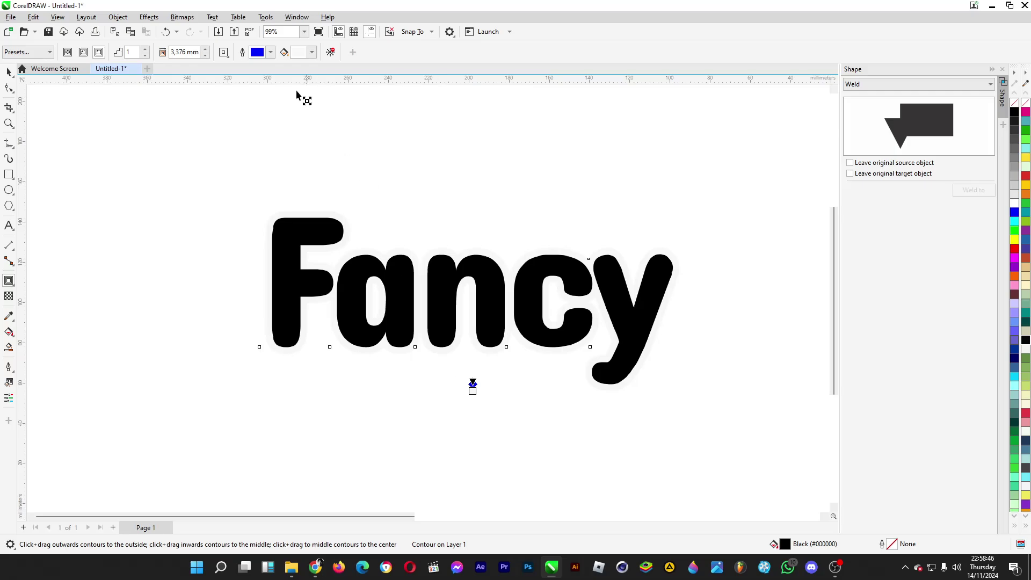
Make the contour fill red and increase the contour steps.
click(312, 51)
click(347, 115)
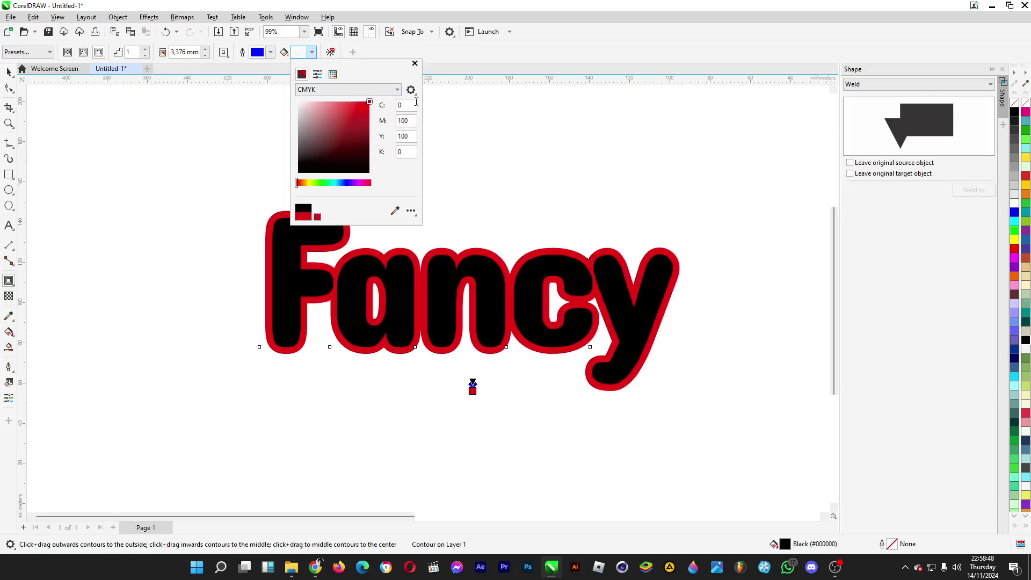
click(145, 50)
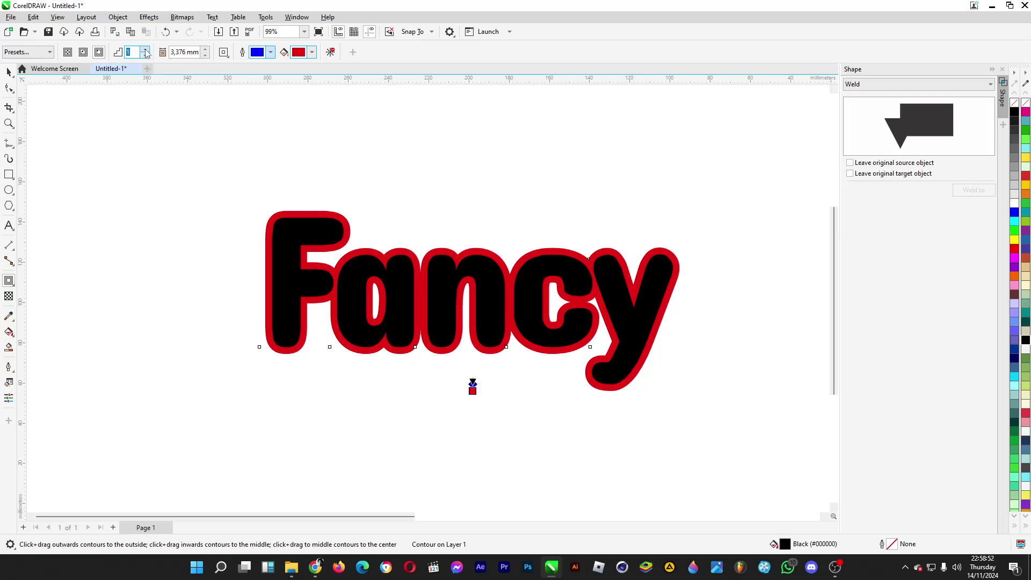
Raise the contour to 4 steps, return it to 1, and widen the offset to 4.177 mm.
click(145, 50)
click(145, 50)
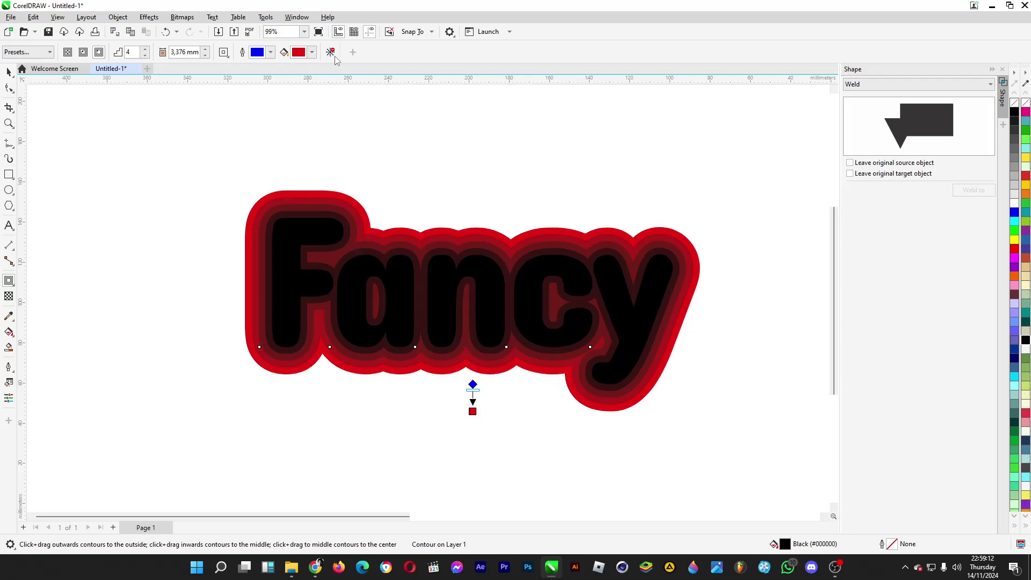
click(145, 55)
click(145, 55)
click(145, 55)
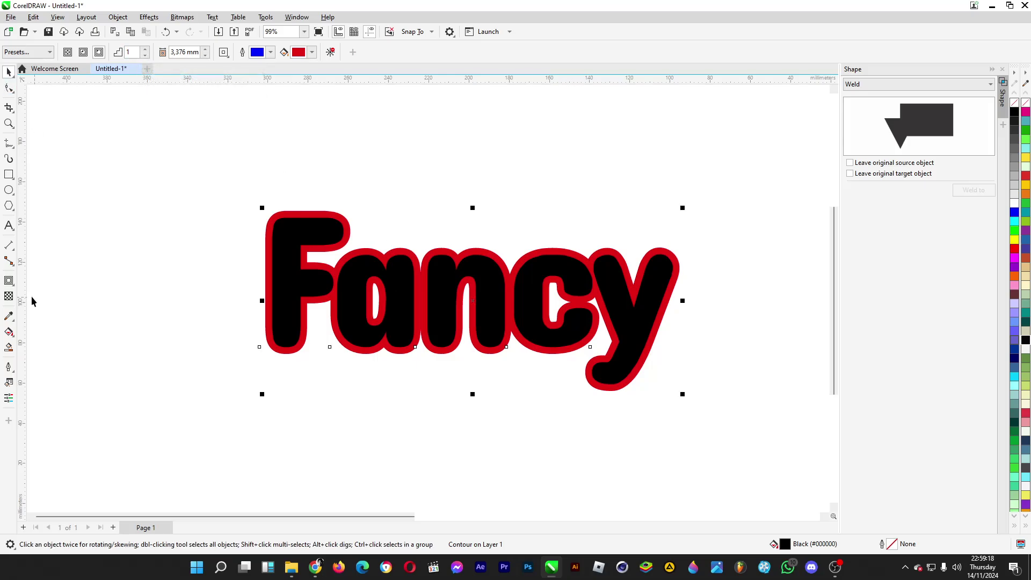
drag(473, 391, 478, 397)
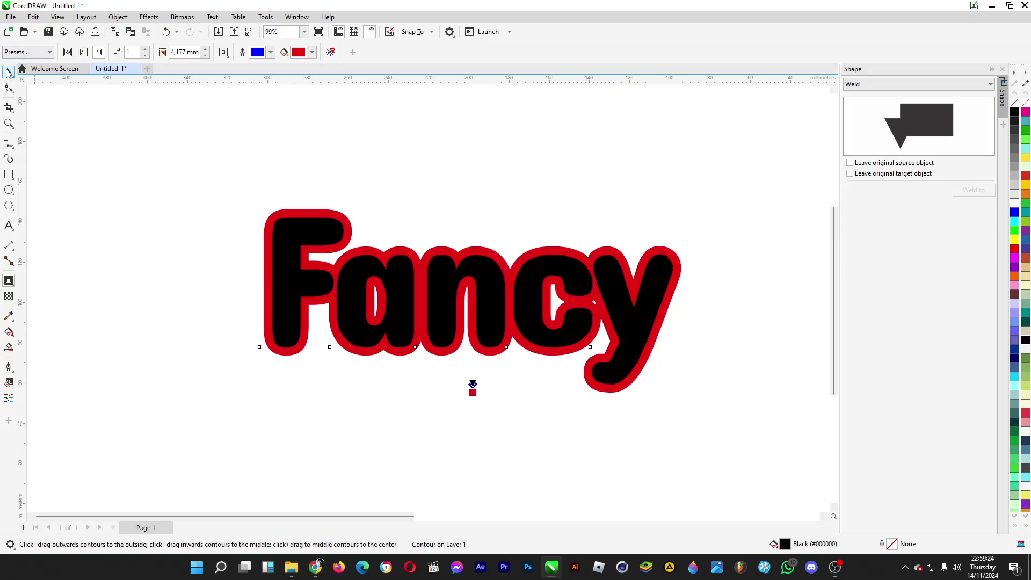
Break the contour apart from Fancy, test-move the red curve, then undo the move.
click(8, 71)
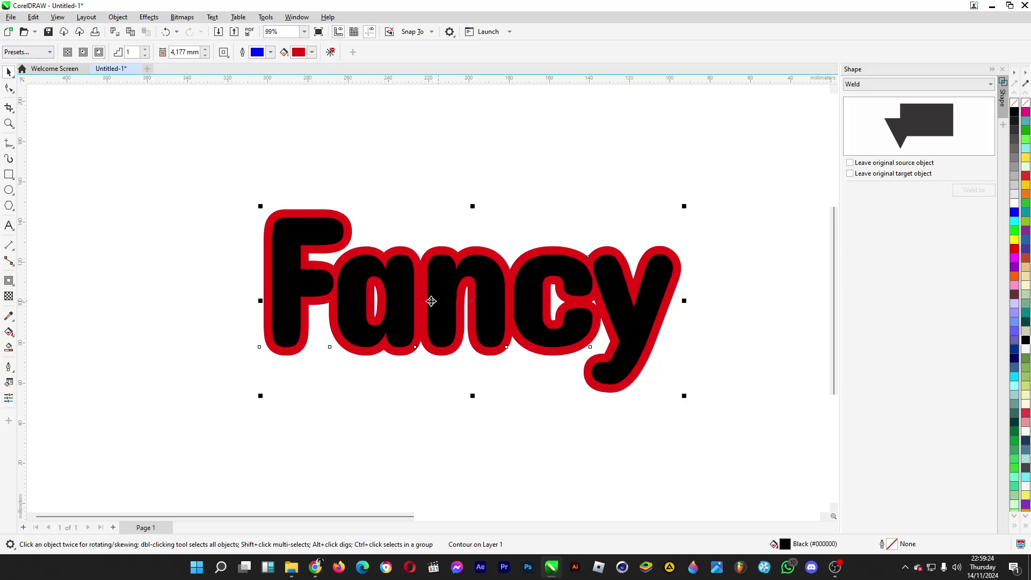
right_click(404, 354)
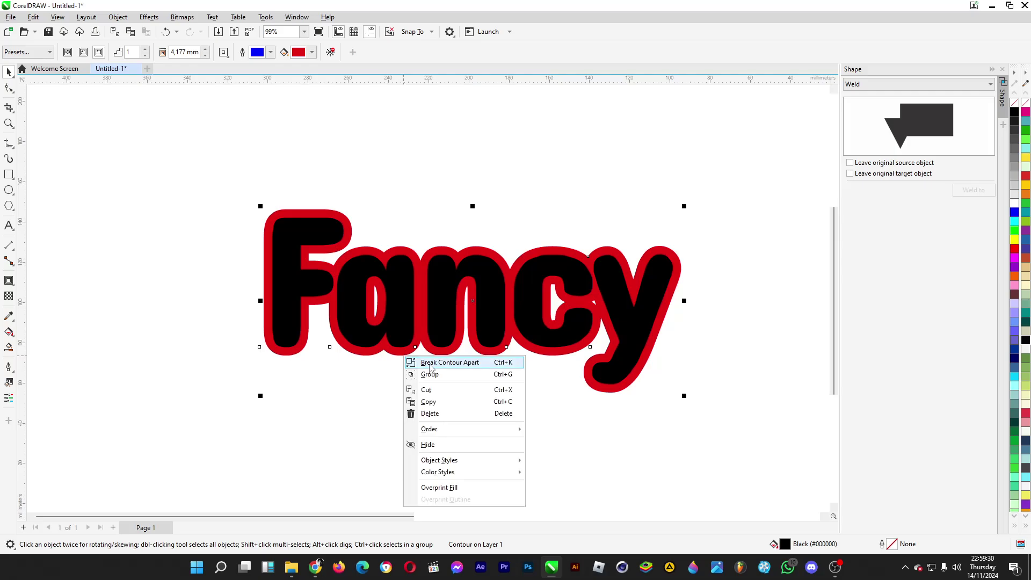
click(430, 363)
drag(411, 265, 474, 131)
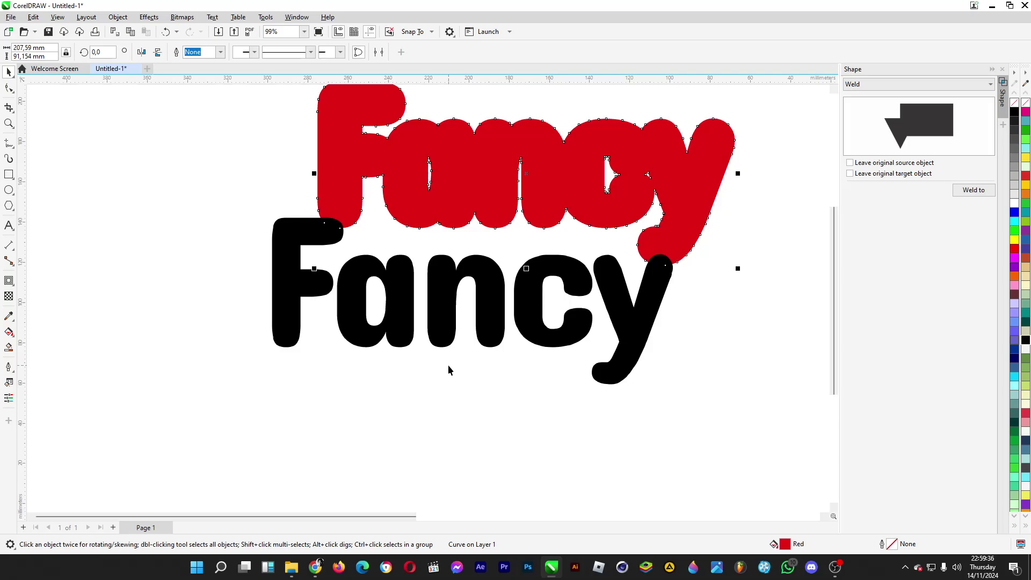
key(ctrl+z)
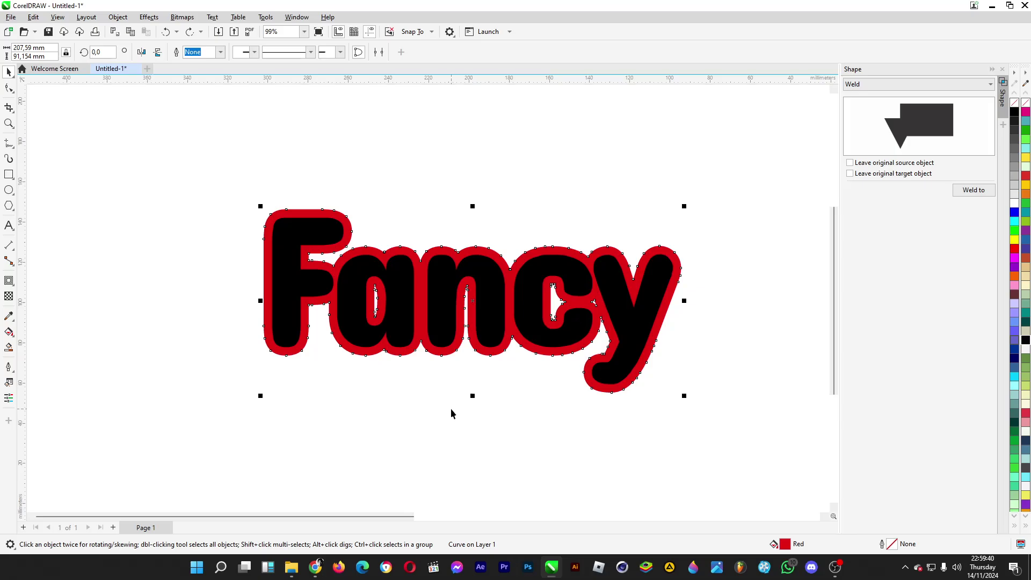
Add a new outer contour around Fancy filled dark red (CMYK 53/100/100/42).
click(9, 280)
scroll(283, 355, up, 1)
drag(264, 302, 255, 307)
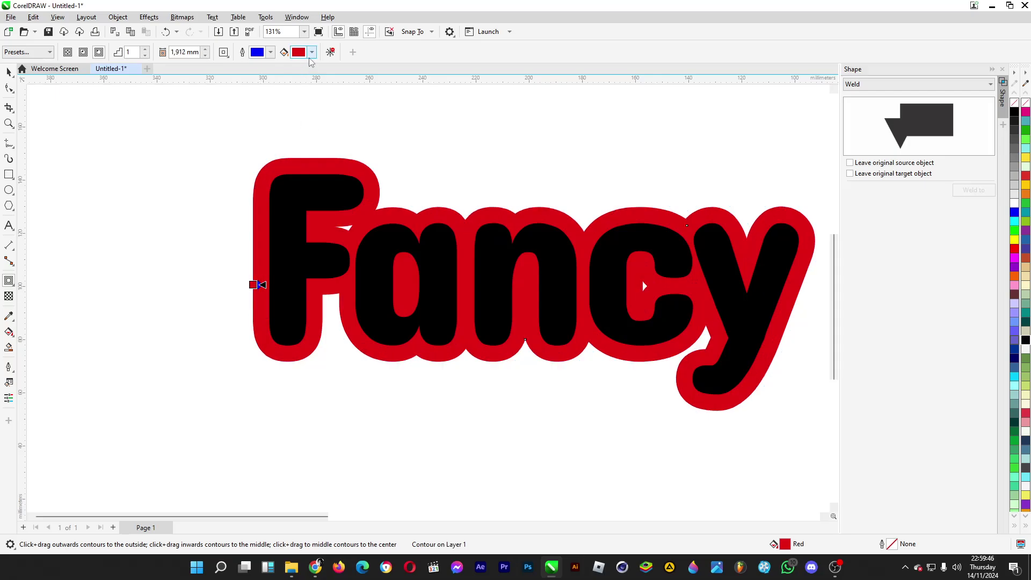
click(7, 72)
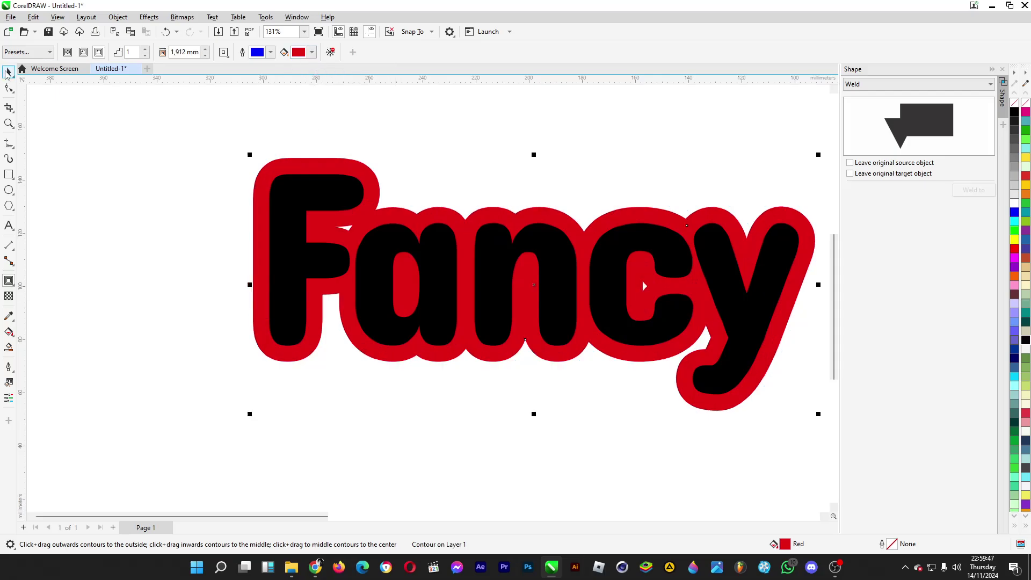
click(312, 52)
mouse_move(338, 127)
mouse_down()
mouse_move(345, 111)
mouse_move(344, 145)
mouse_up()
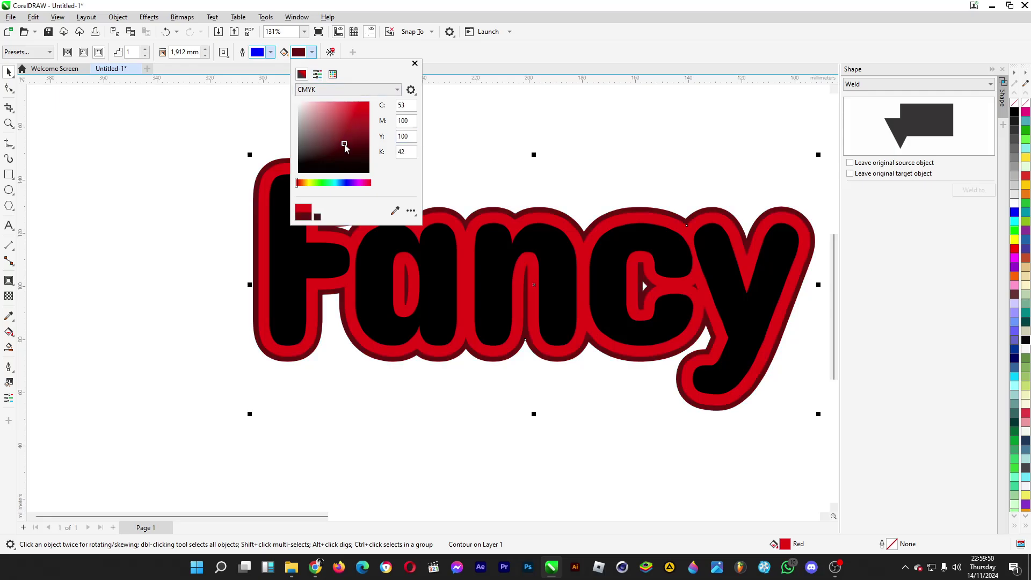
Break the dark red contour apart and select the outer curve.
right_click(253, 198)
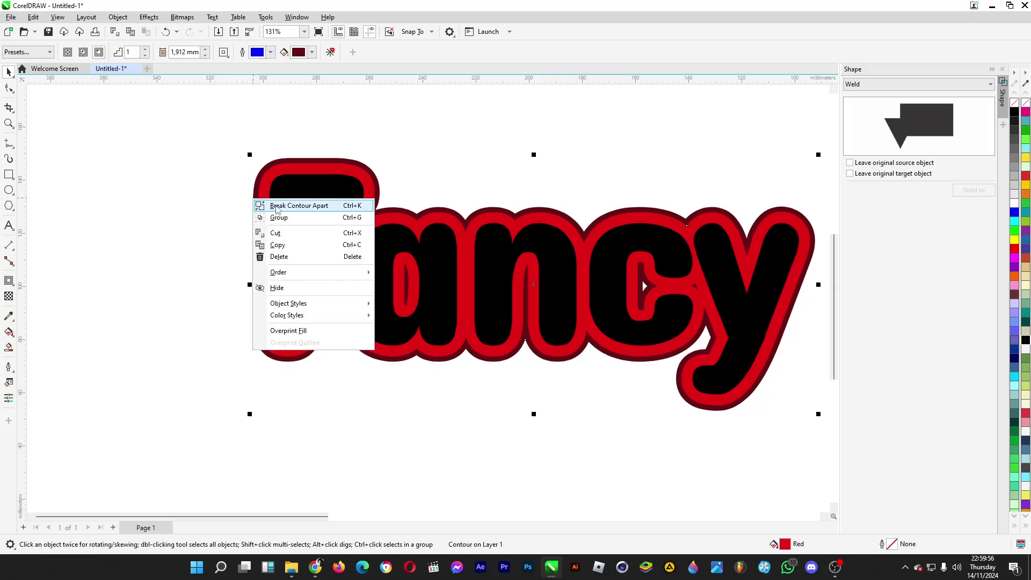
click(277, 206)
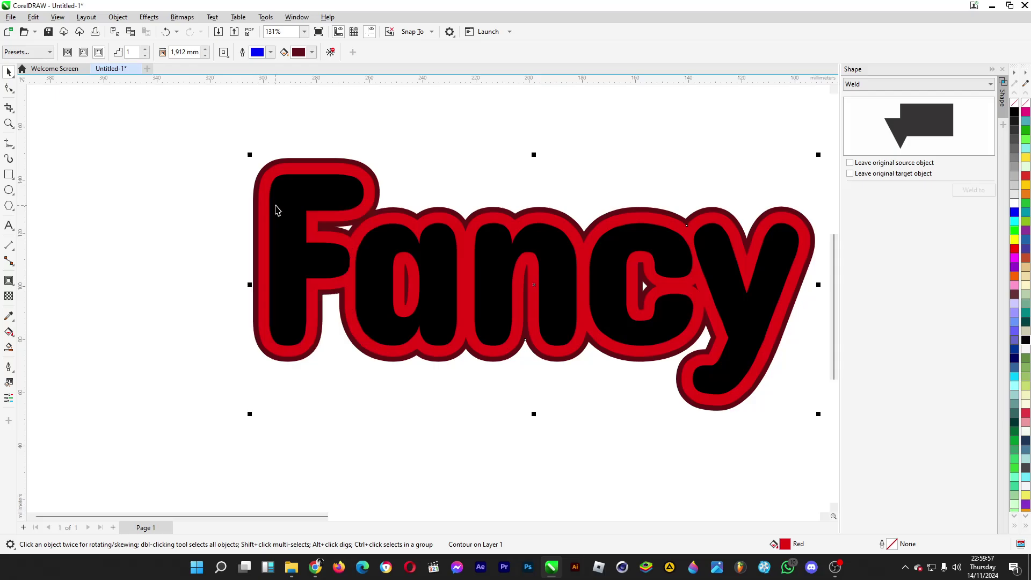
click(235, 270)
click(254, 291)
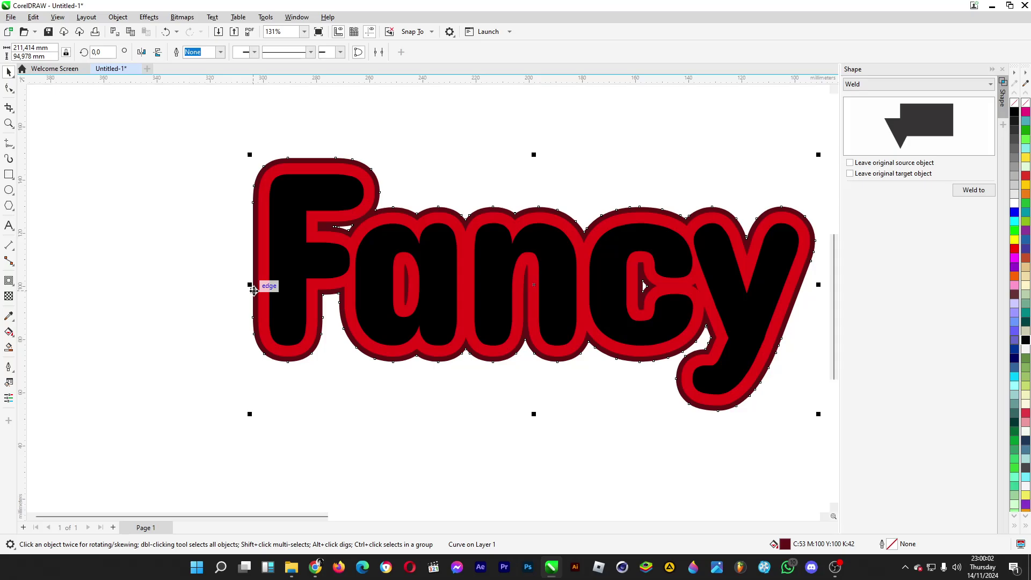
Add a thin black-filled contour outside the outer red outline.
click(9, 281)
scroll(263, 268, up, 5)
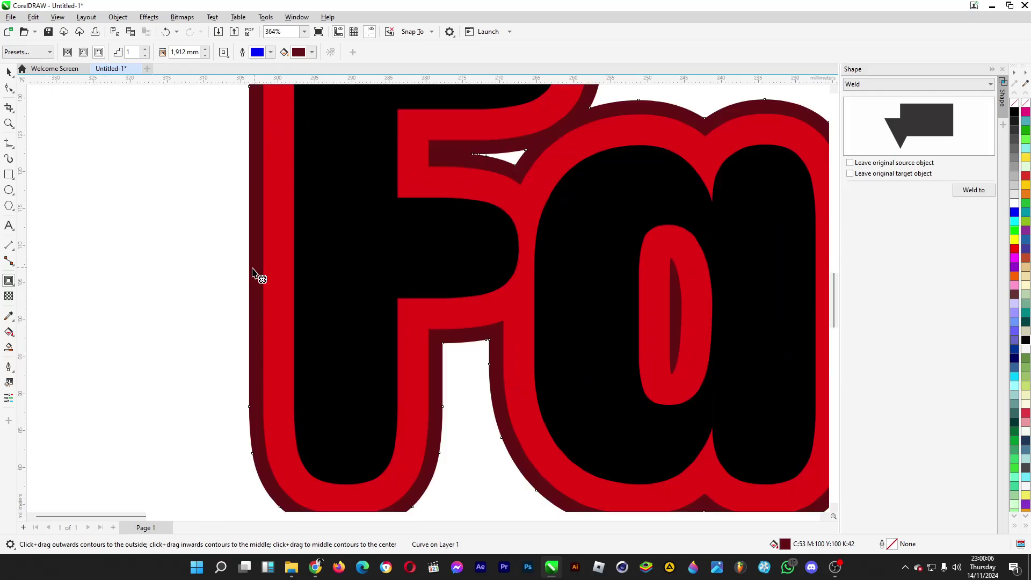
drag(258, 275, 245, 280)
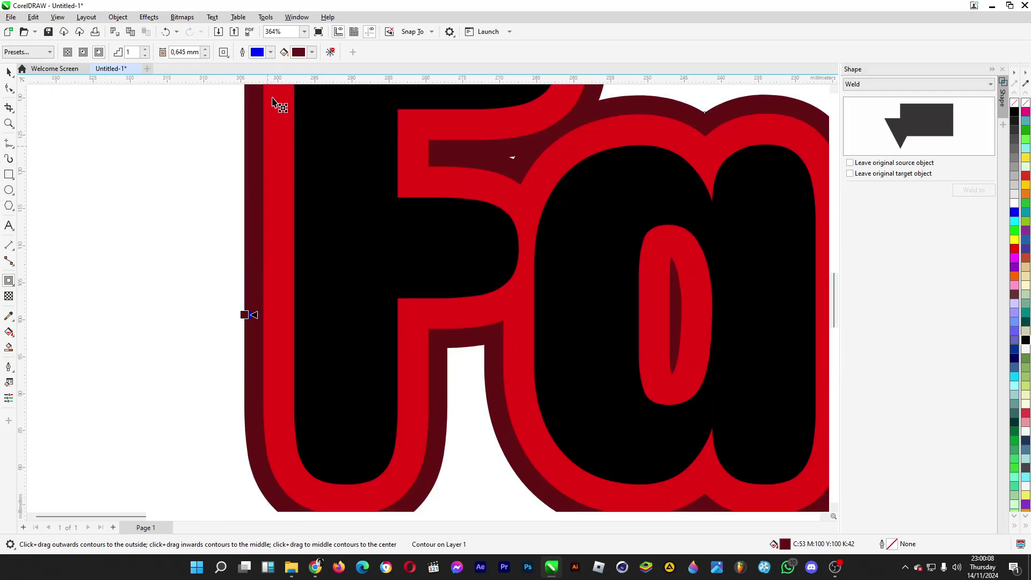
click(312, 53)
click(298, 172)
Break the black contour apart into its own separate shape.
click(8, 72)
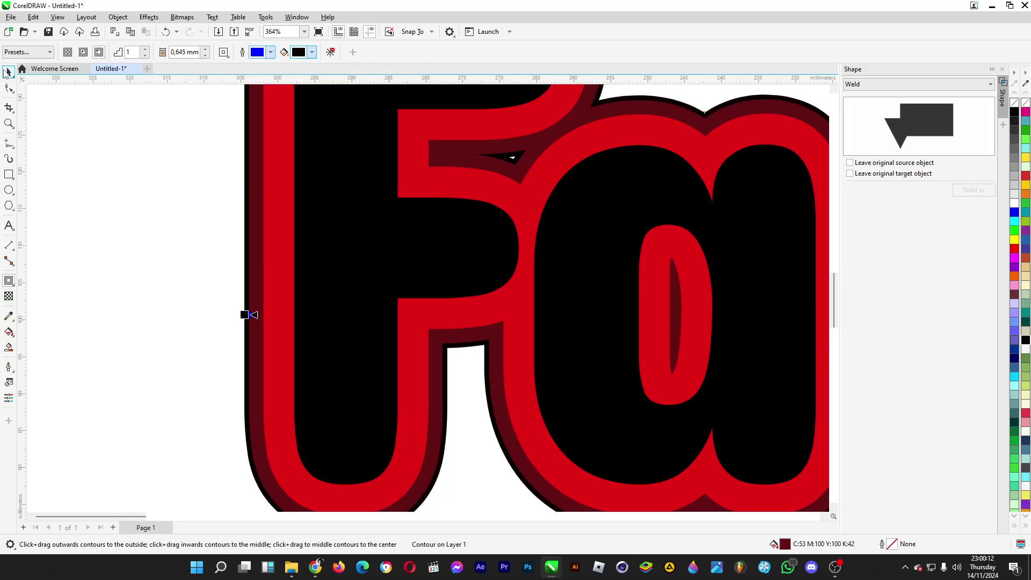
click(8, 71)
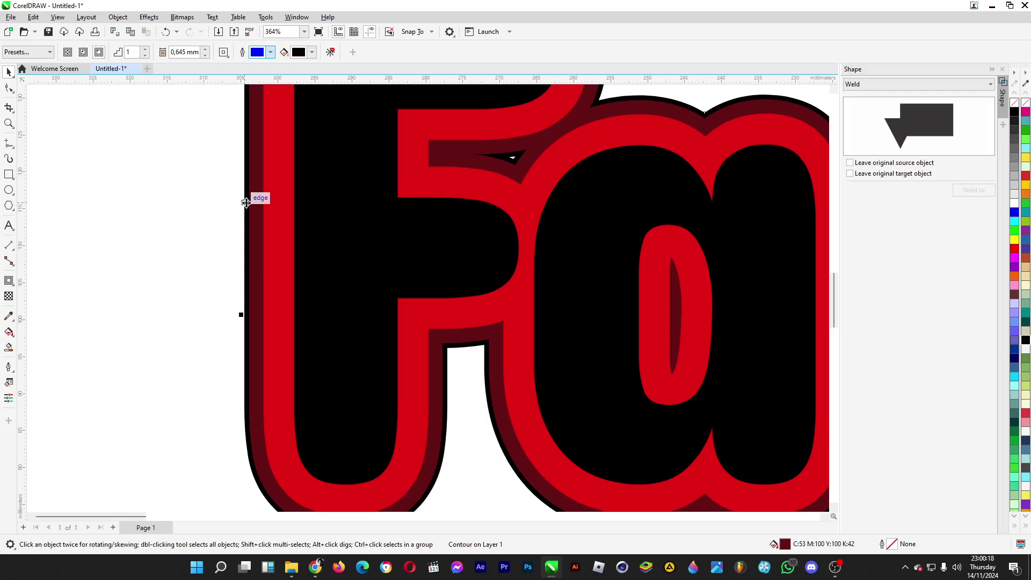
right_click(245, 202)
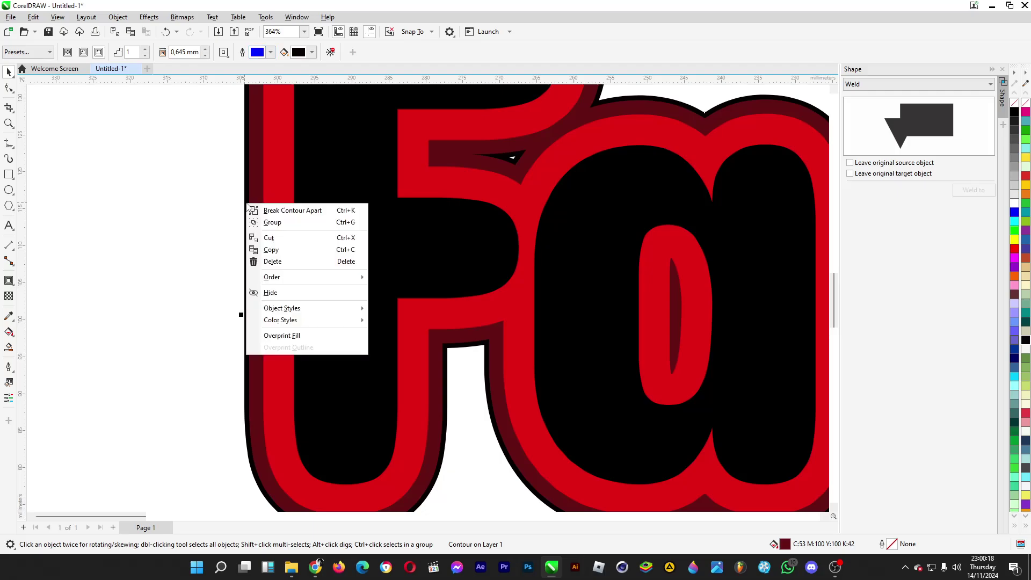
click(275, 210)
scroll(194, 202, down, 4)
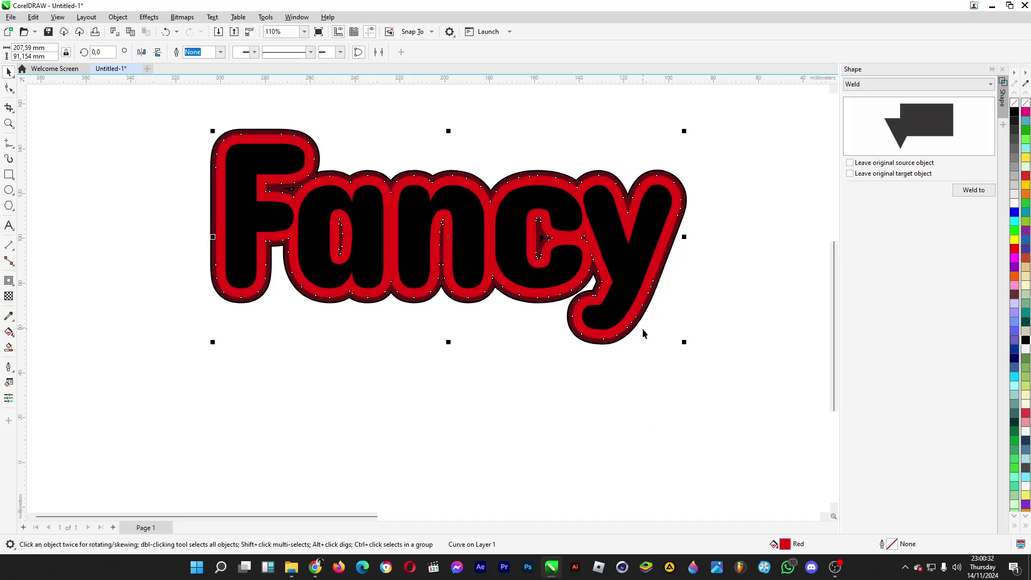
Fill the inner outline near-white and the outer outline cyan.
click(1026, 485)
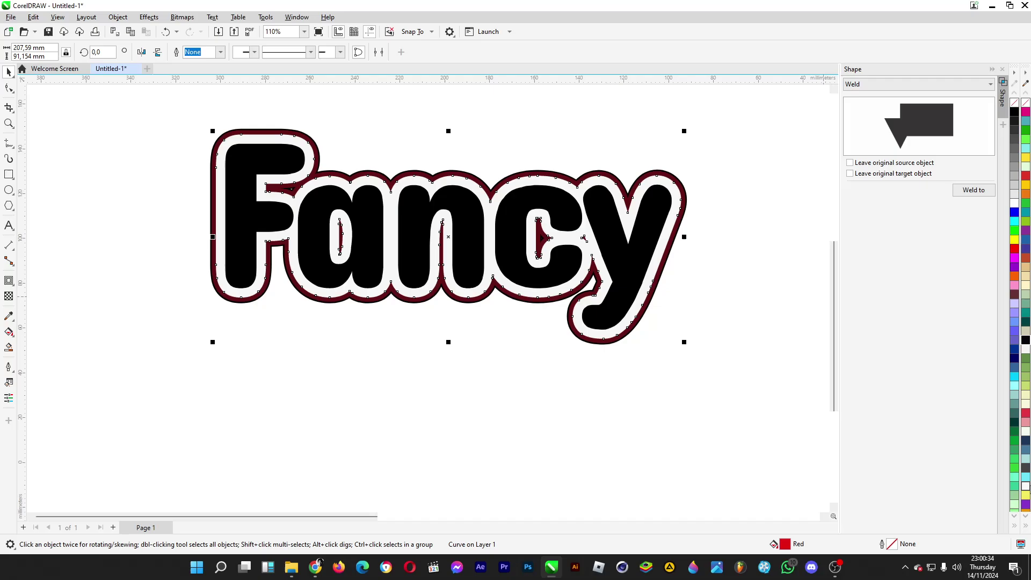
click(753, 215)
click(685, 204)
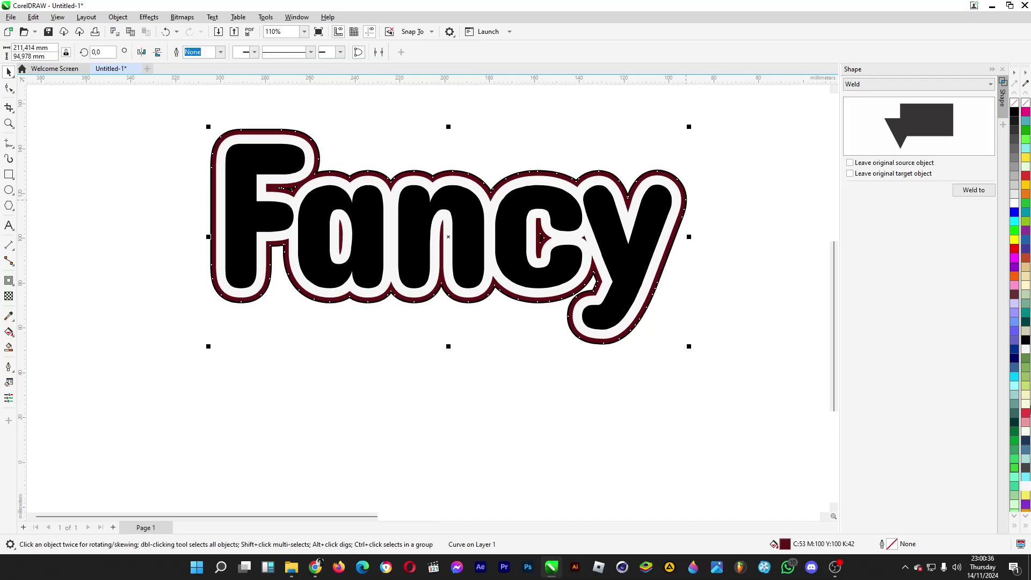
click(1027, 477)
Move the whole black Fancy above the pink example, undoing a trial 8° tilt.
scroll(169, 224, down, 4)
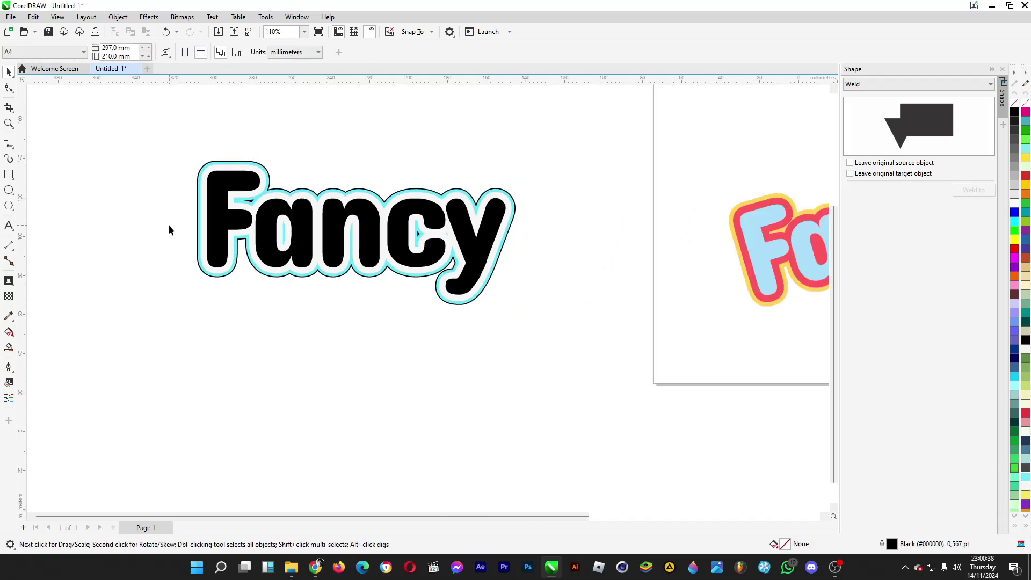
drag(120, 161, 410, 326)
drag(330, 298, 524, 256)
scroll(606, 233, up, 2)
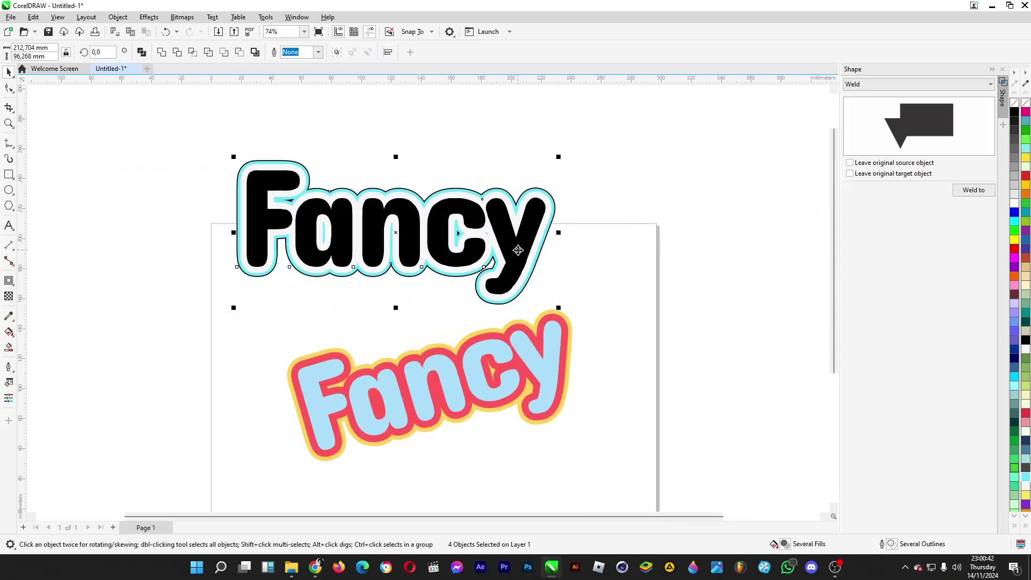
click(525, 253)
drag(562, 155, 581, 183)
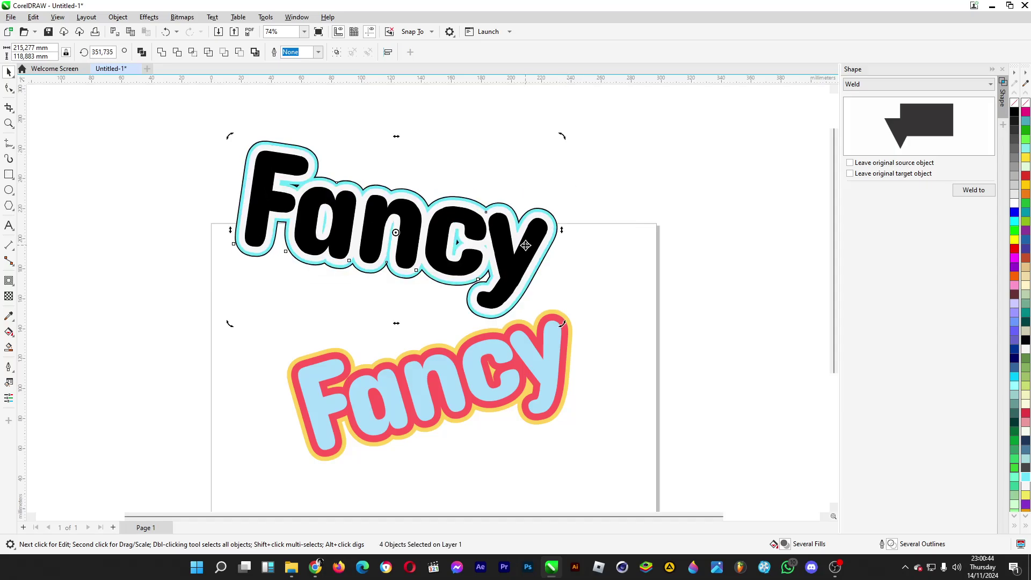
key(ctrl+z)
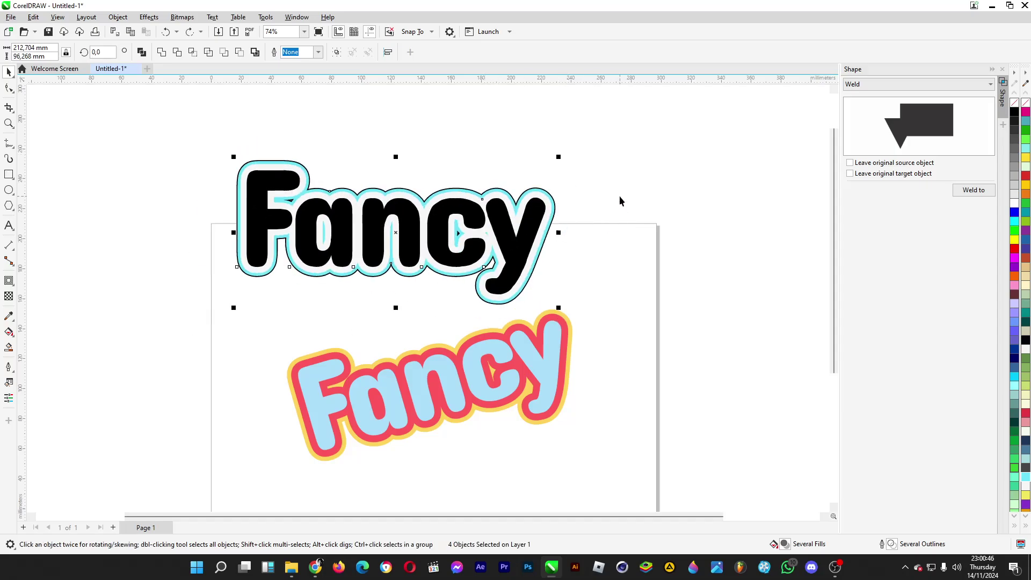
Reselect the black Fancy, shift it down-left onto the page's upper left, and deselect.
click(619, 195)
drag(607, 132, 201, 316)
drag(403, 260, 347, 288)
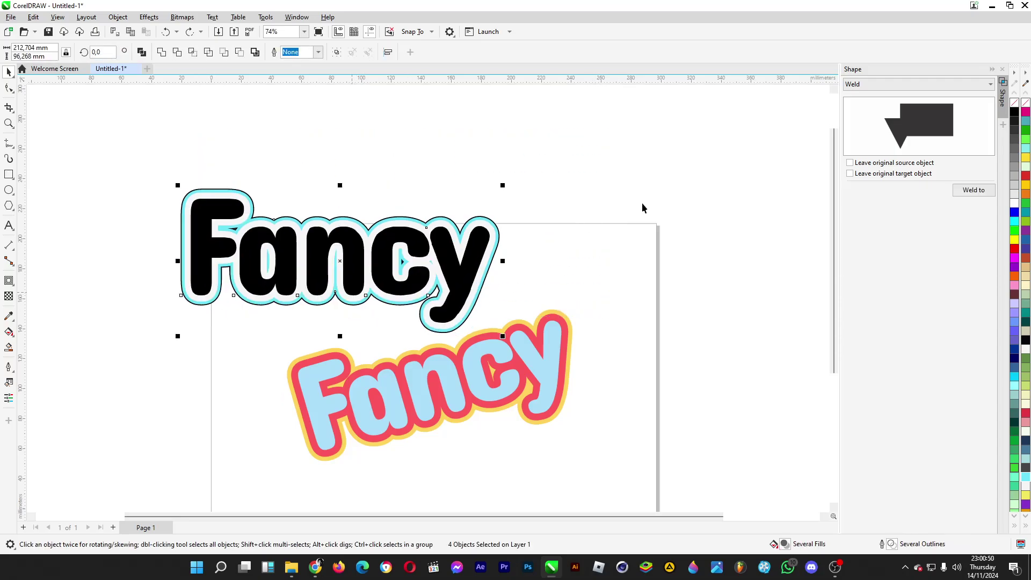
click(547, 177)
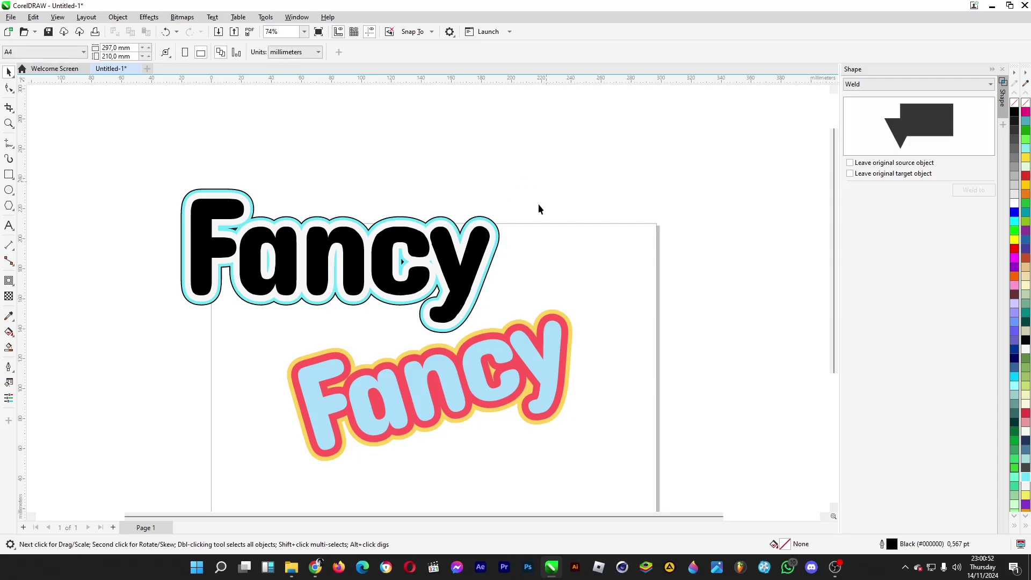
scroll(436, 277, down, 1)
scroll(349, 312, up, 2)
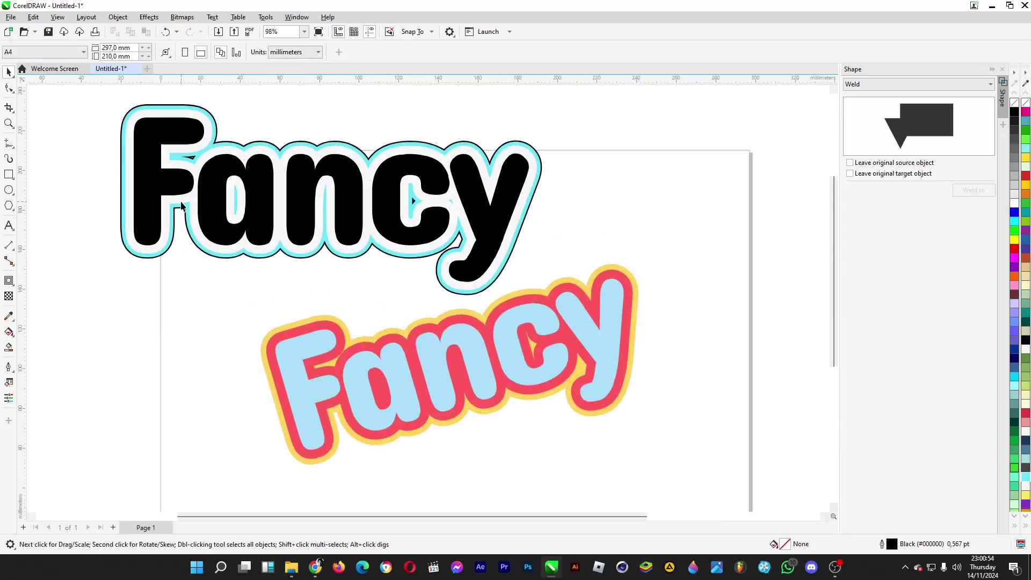